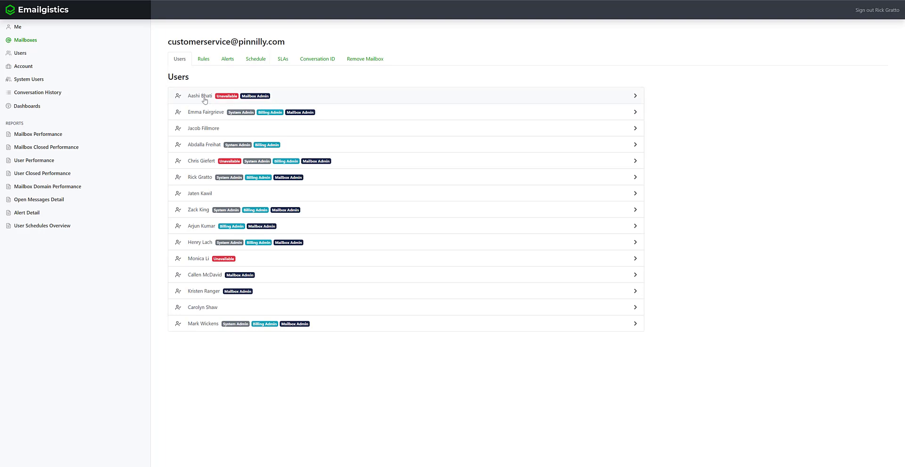
- Open the first user in the customer service mailbox's user list and set the availability mode to Scheduled Availability
click(204, 100)
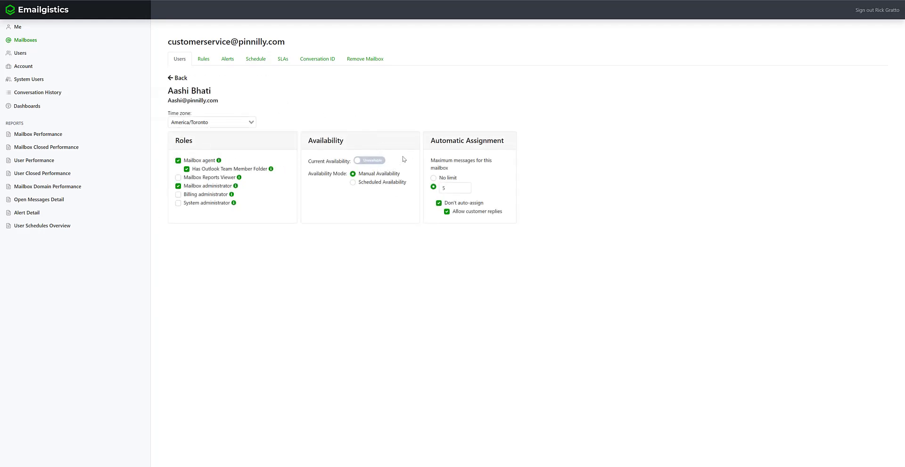
click(354, 183)
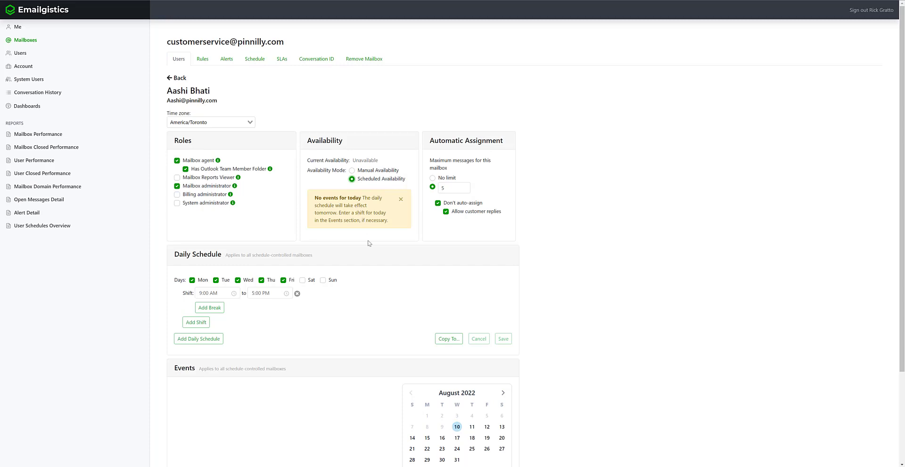
- Set the daily schedule's shift to run from 7:00 AM to 3:00 PM
scroll(384, 274, down, 3)
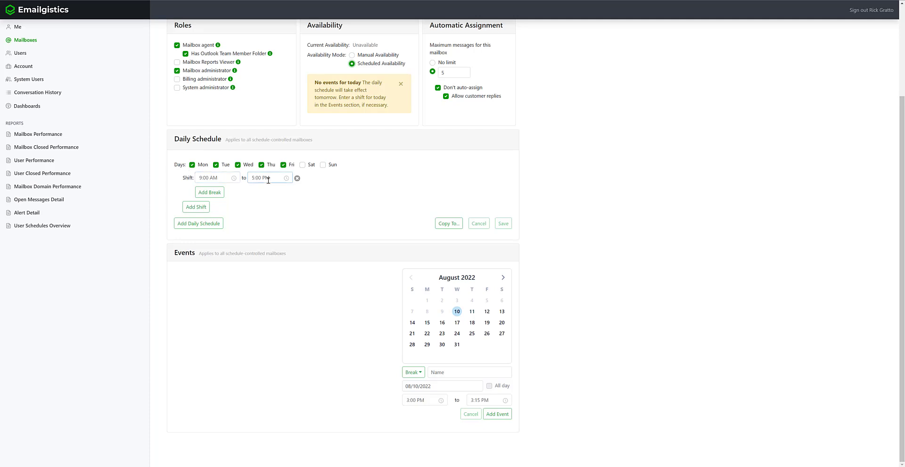
click(216, 177)
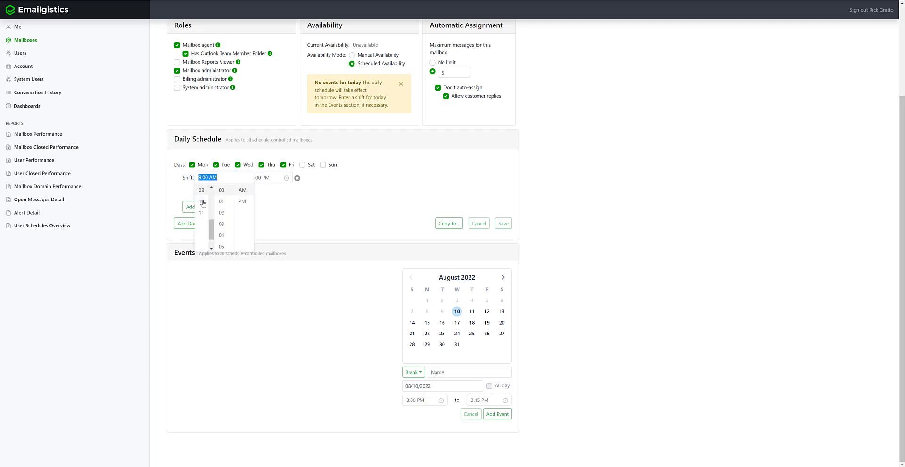
scroll(203, 209, up, 3)
click(201, 198)
click(242, 190)
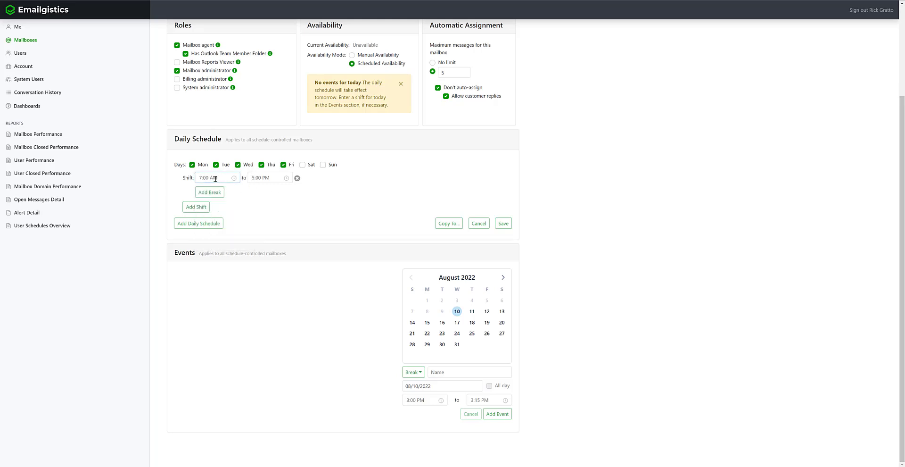
click(260, 177)
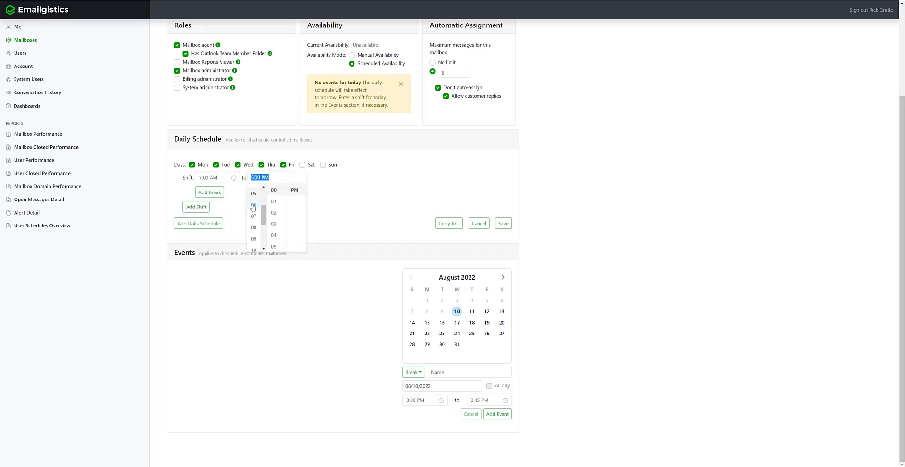
scroll(253, 208, up, 2)
click(253, 194)
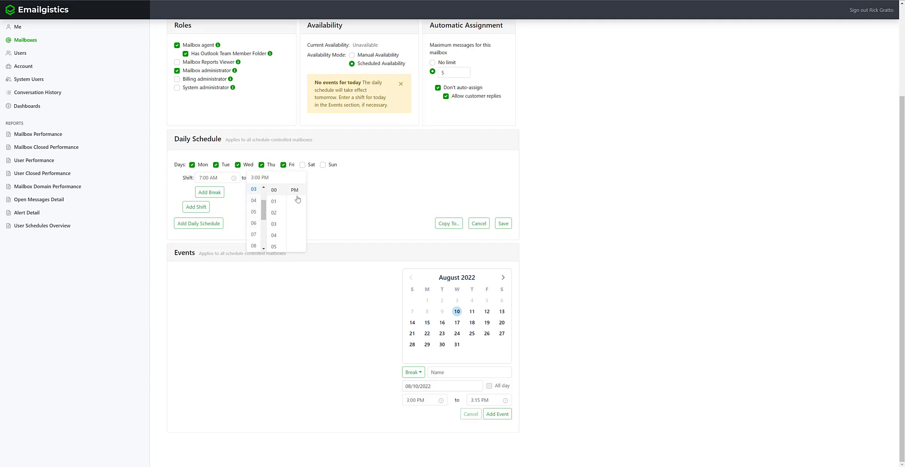
click(388, 198)
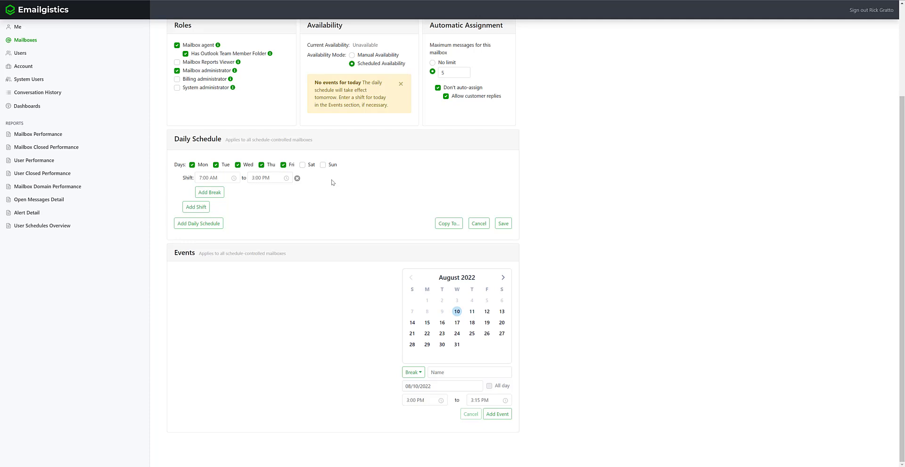
- Remove Thursday and Friday from the 7:00 AM to 3:00 PM schedule, leaving Monday to Wednesday
click(283, 164)
click(262, 166)
click(258, 179)
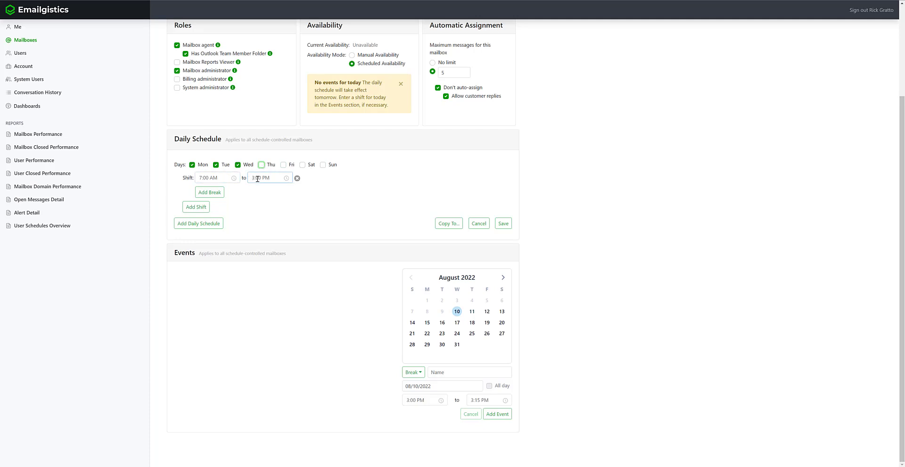
- Add a second daily schedule for Thursday and Friday and set its shift to end at 5:00 PM
click(206, 224)
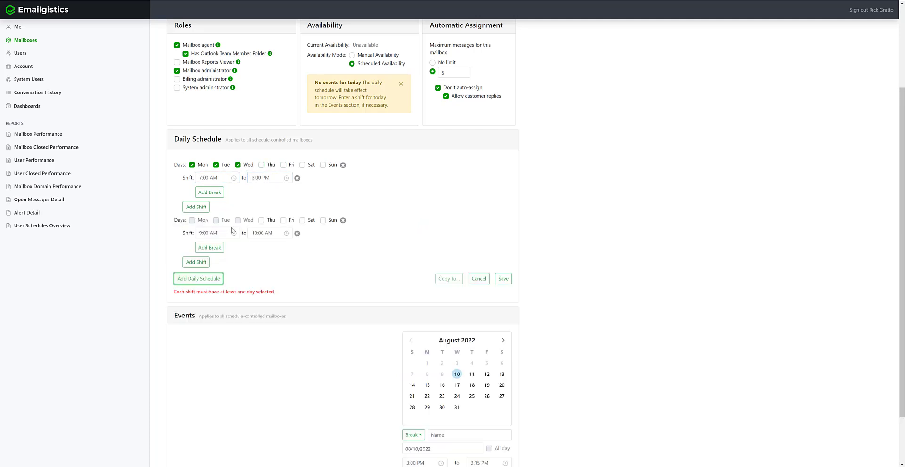
click(261, 220)
click(284, 220)
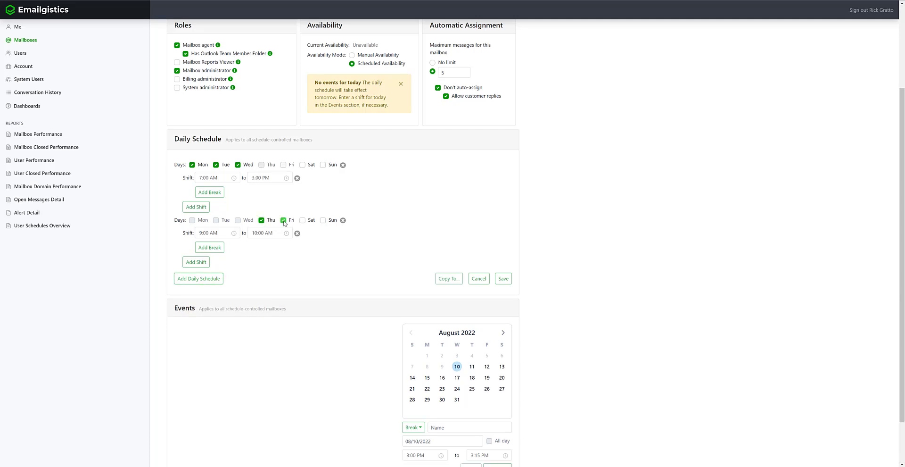
click(259, 232)
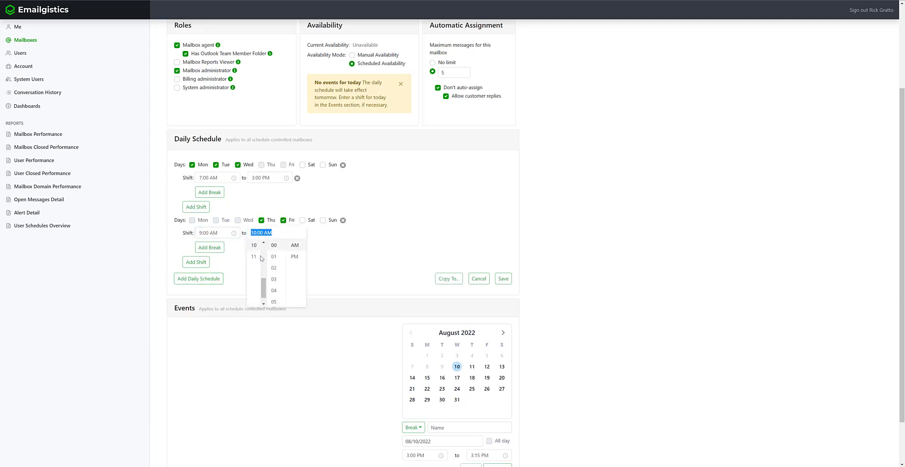
scroll(259, 258, up, 3)
click(255, 257)
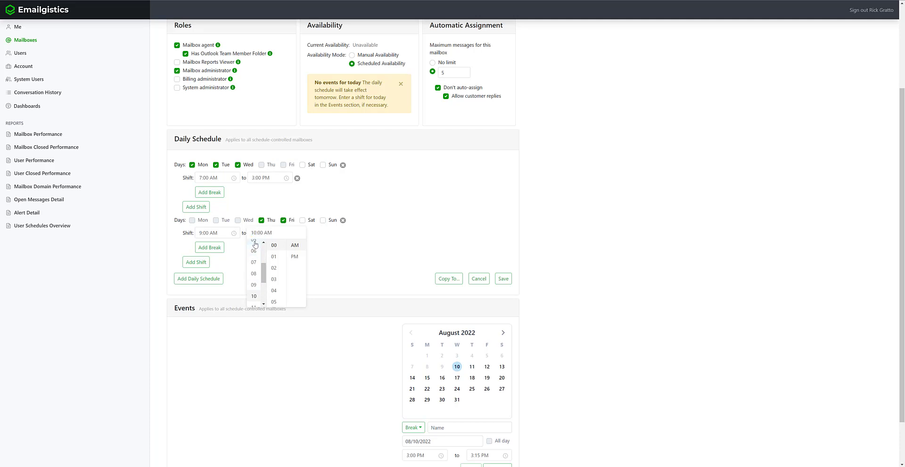
click(297, 256)
click(355, 243)
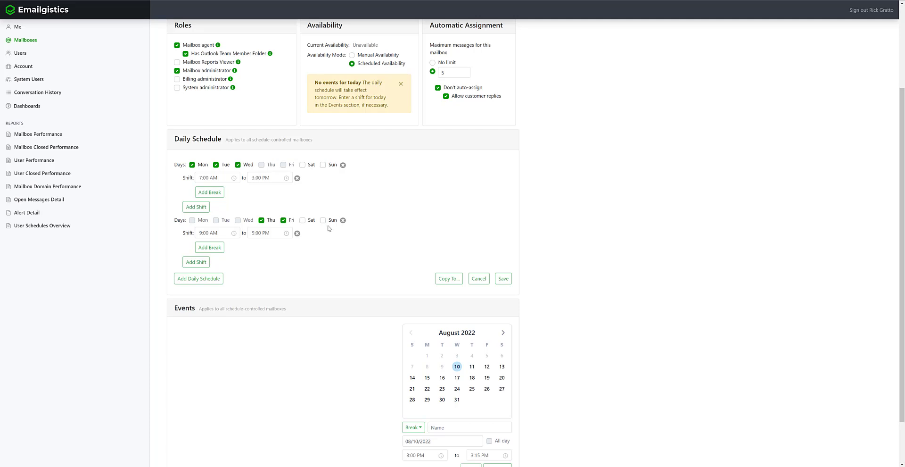
- Add a break of type Break from 10:00 AM to 11:00 AM to the Monday to Wednesday shift
click(210, 192)
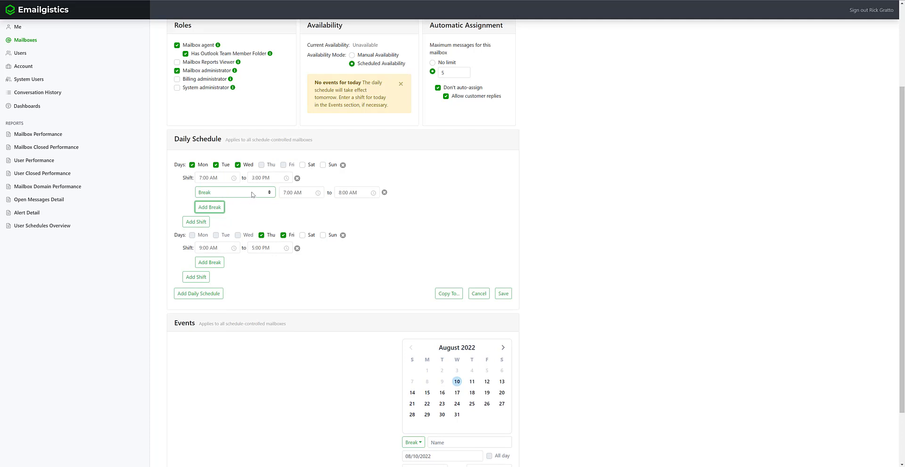
click(252, 193)
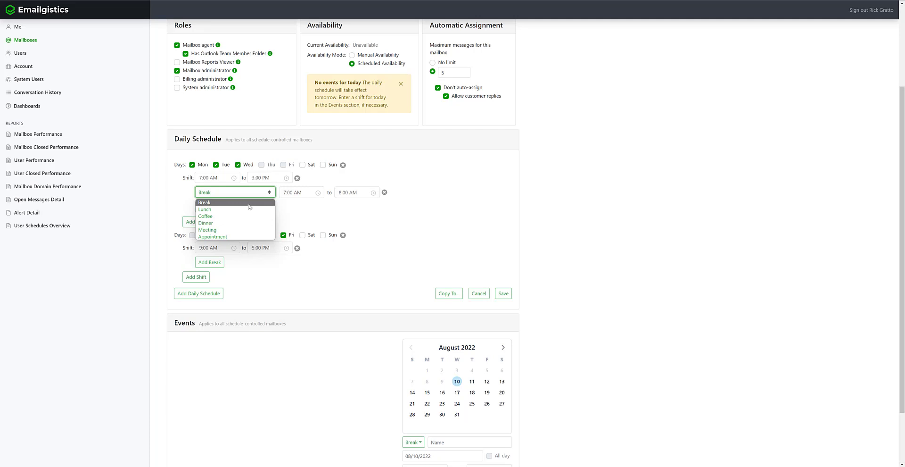
click(249, 203)
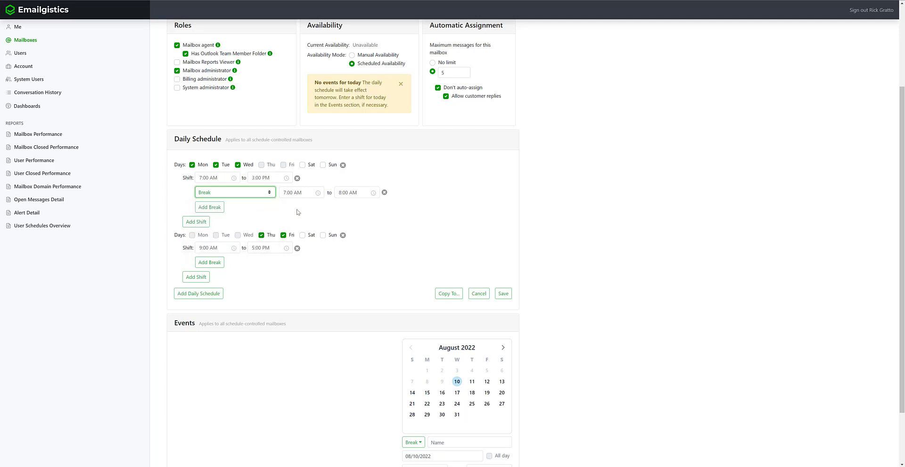
click(296, 192)
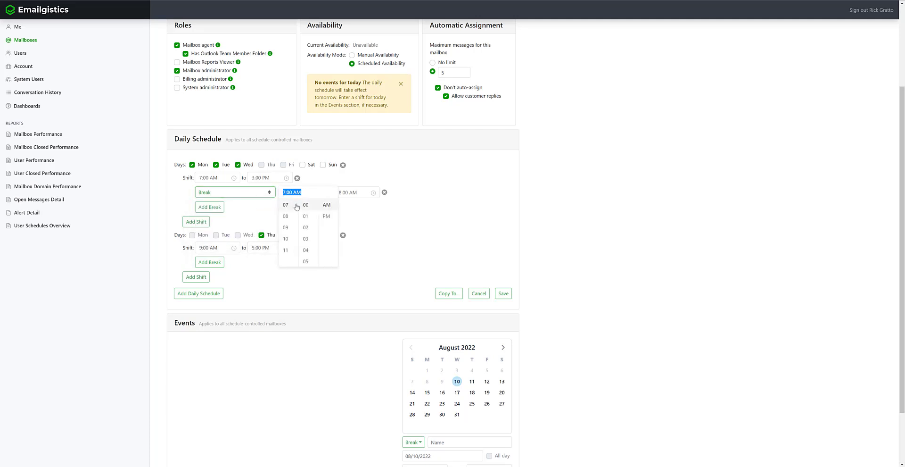
click(285, 238)
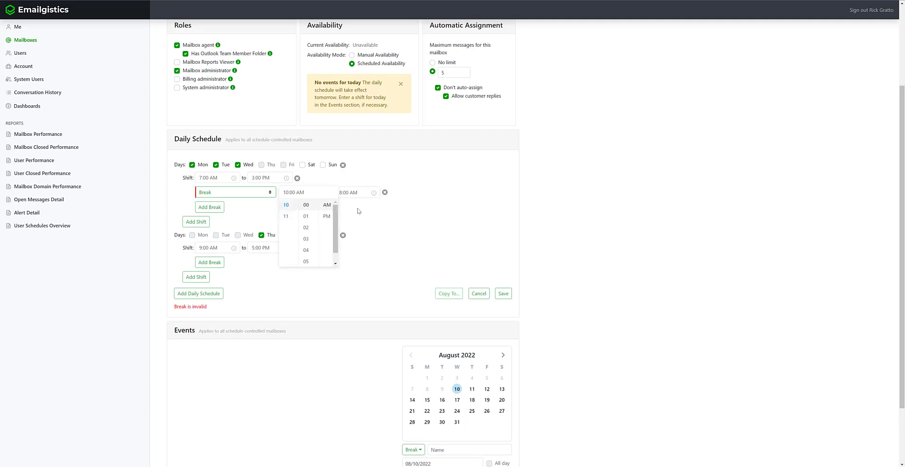
click(353, 192)
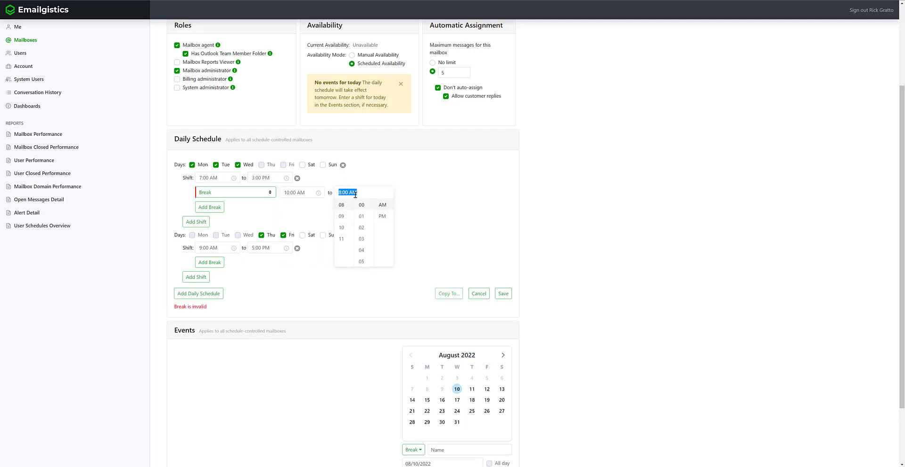
click(341, 239)
click(469, 205)
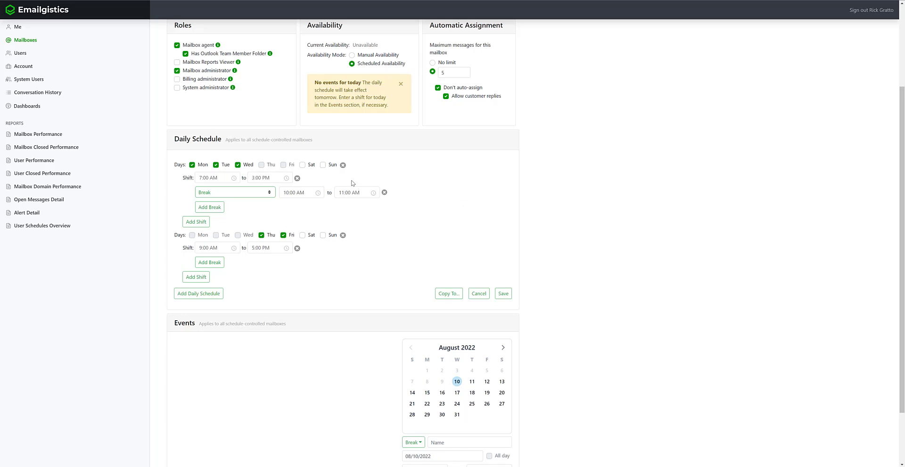
- Add a second shift from 6:00 PM to 9:00 PM to the Monday to Wednesday schedule
click(188, 221)
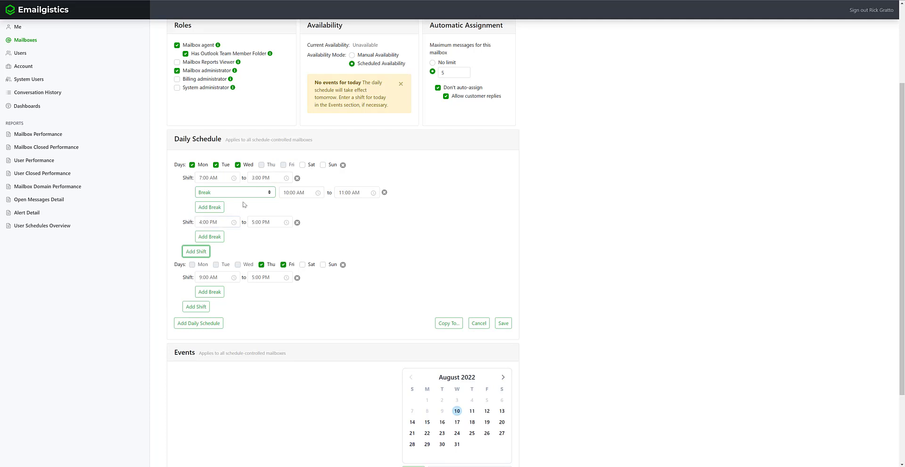
click(229, 220)
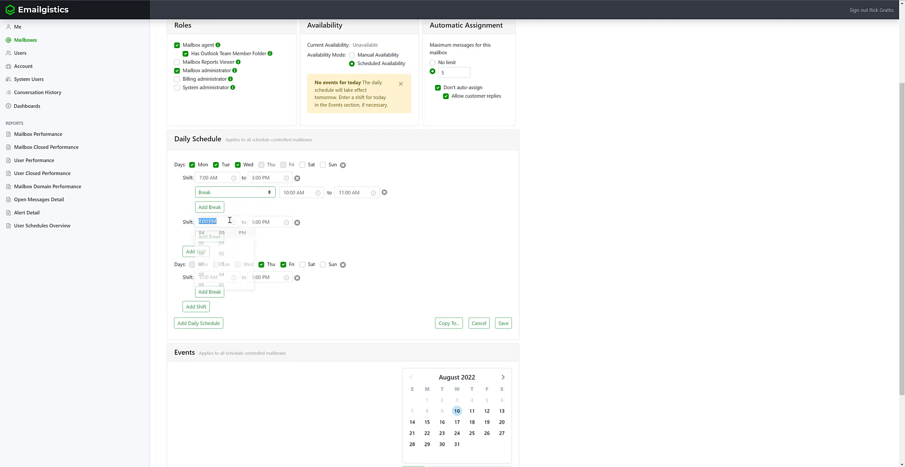
click(209, 256)
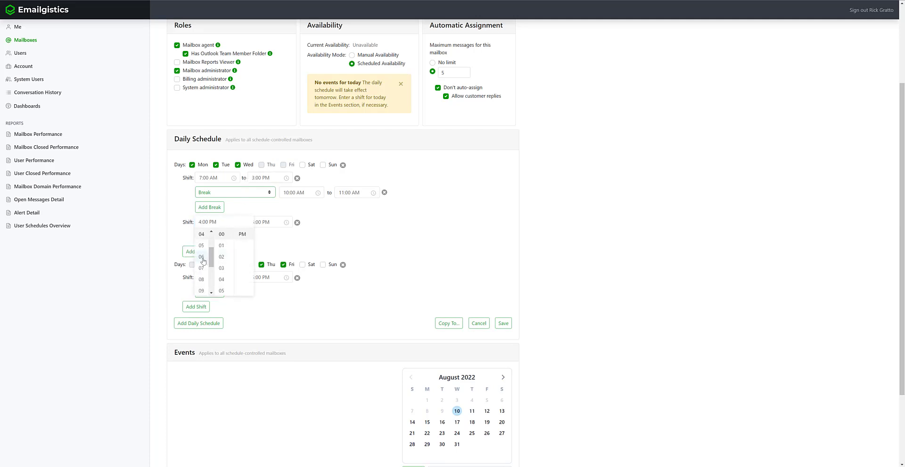
click(273, 224)
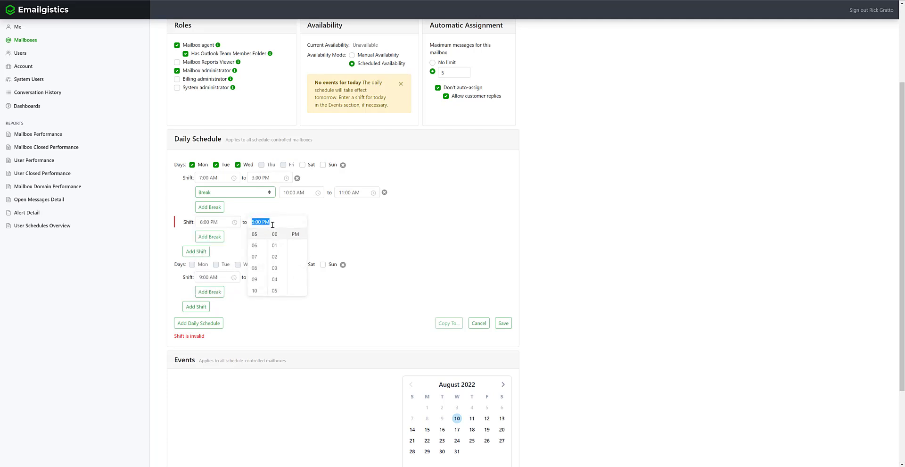
click(254, 279)
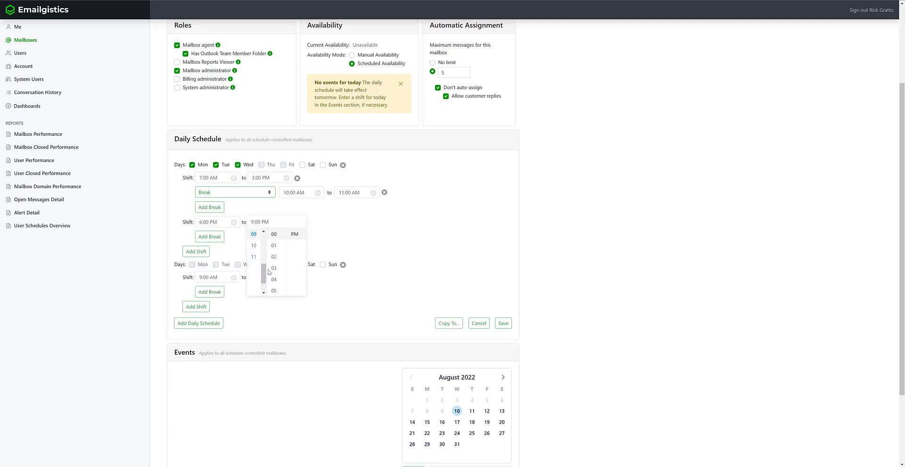
click(413, 206)
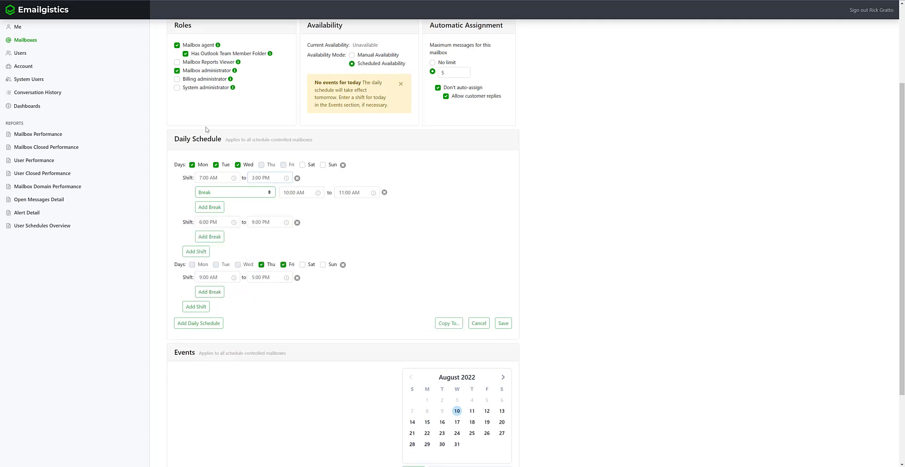